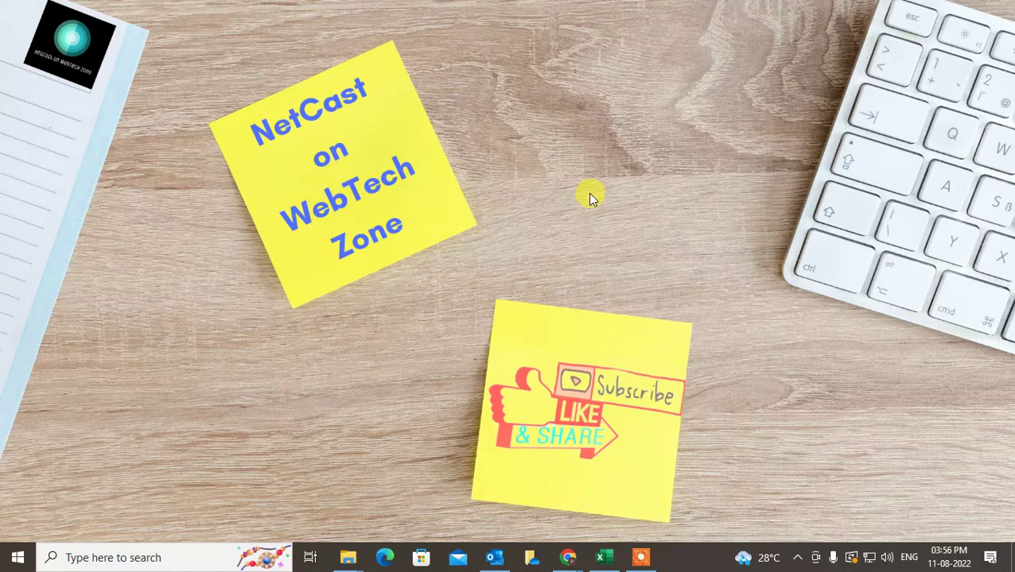
- Launch Outlook, glance at the Calendar, and switch to the Mail inbox
left_click(494, 557)
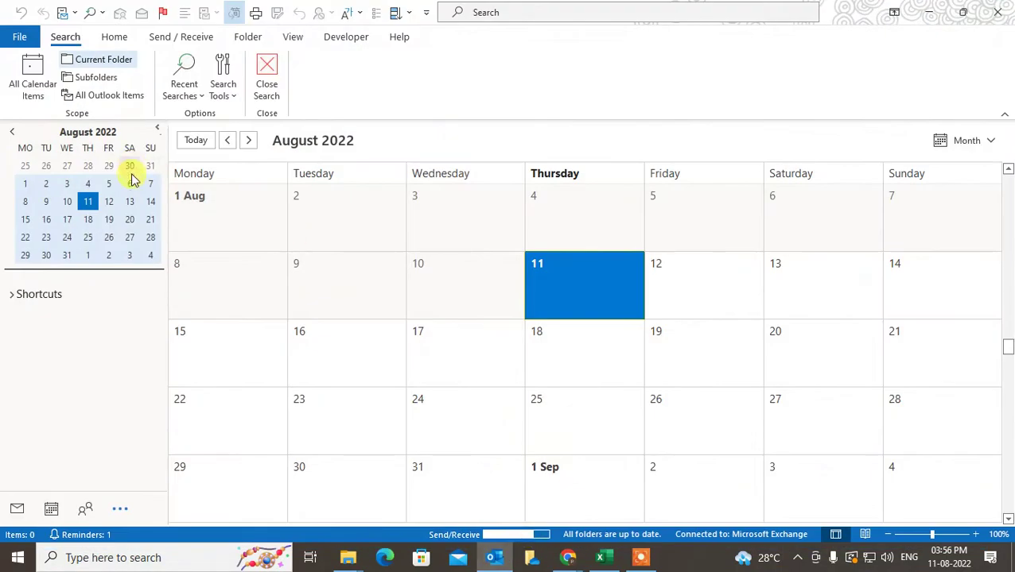
left_click(49, 508)
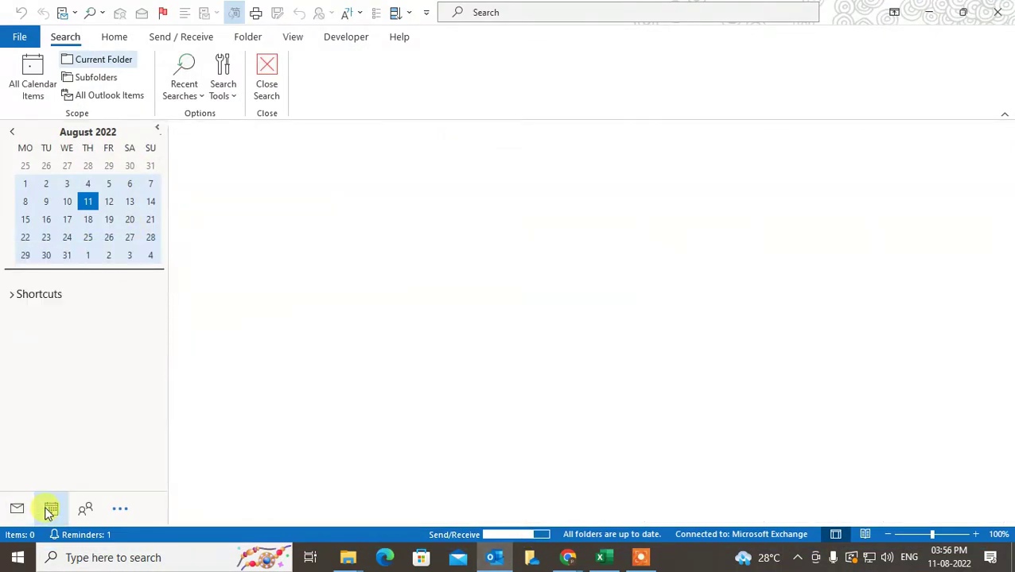
left_click(17, 509)
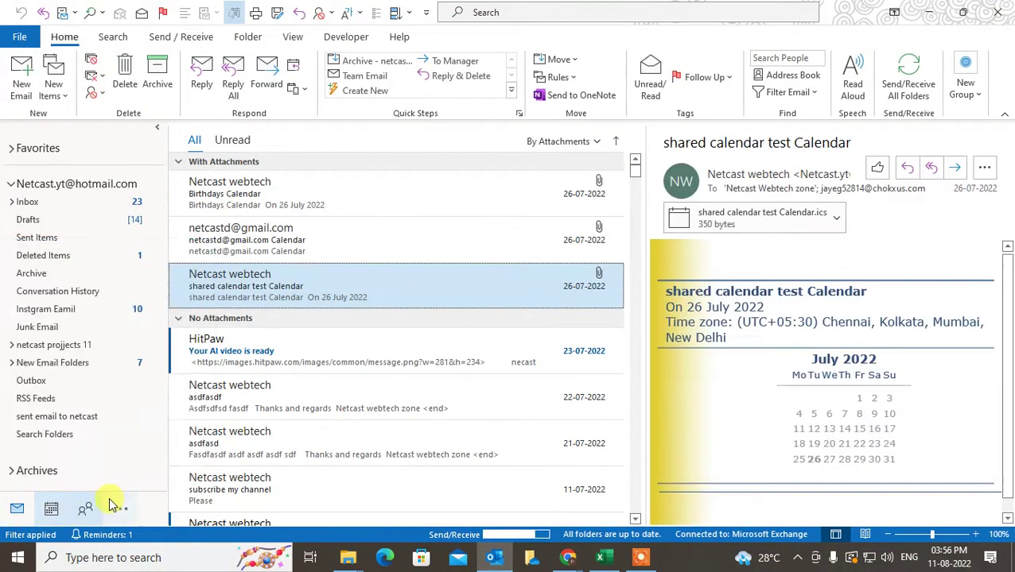
- In Navigation Options, move Calendar to the bottom of the display order and apply
mouse_move(51, 512)
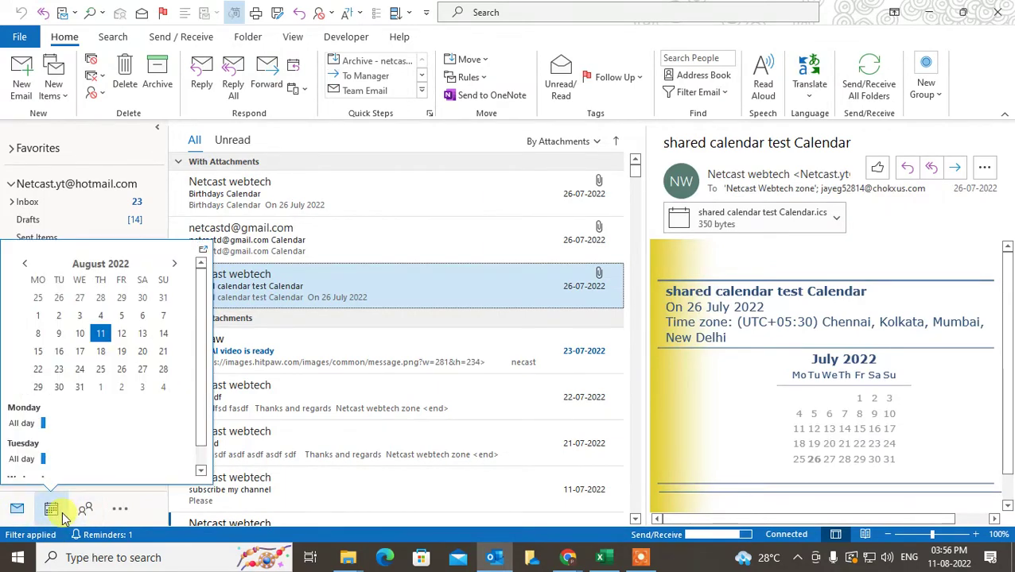
left_click(120, 509)
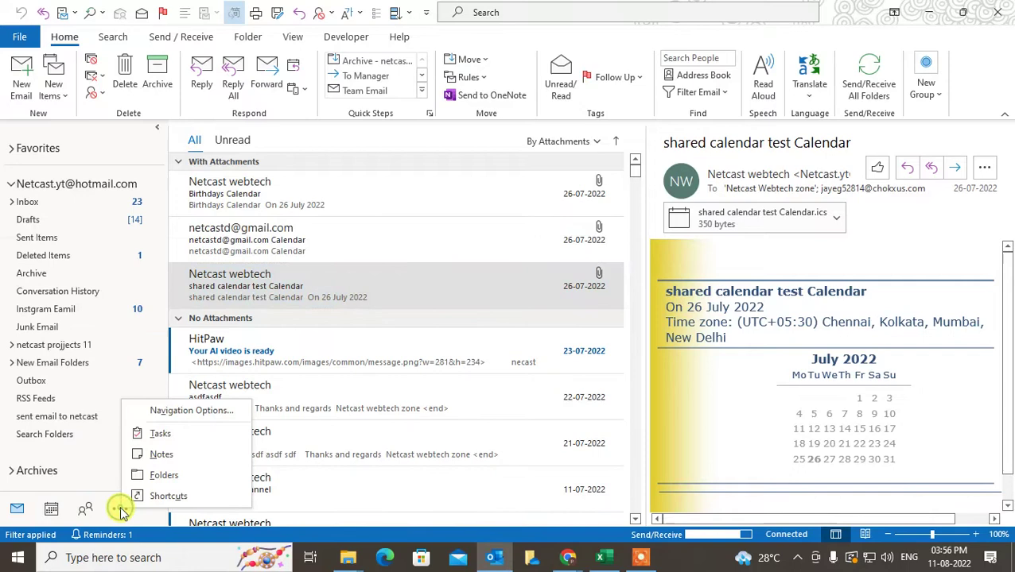
left_click(195, 410)
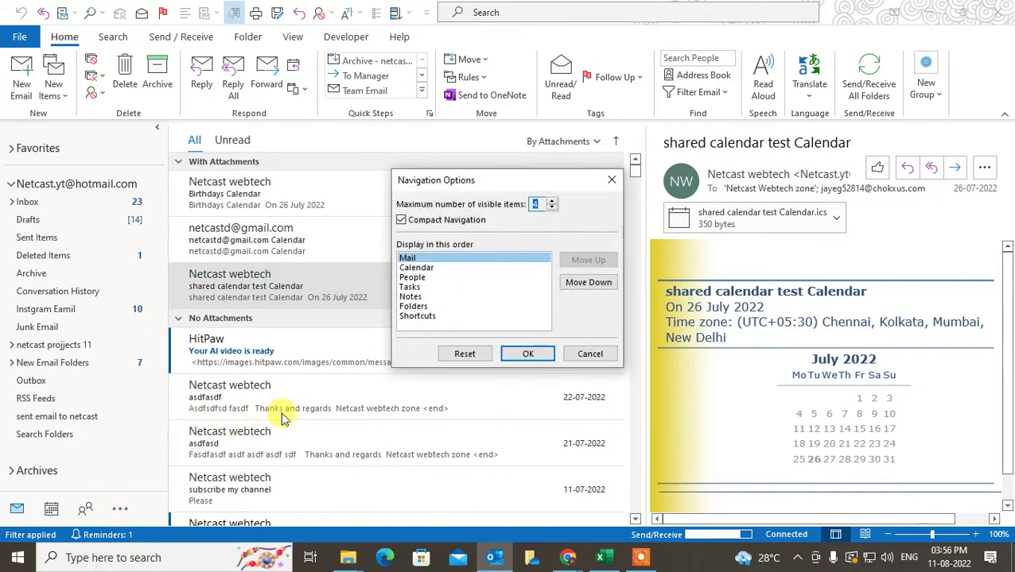
left_click(427, 269)
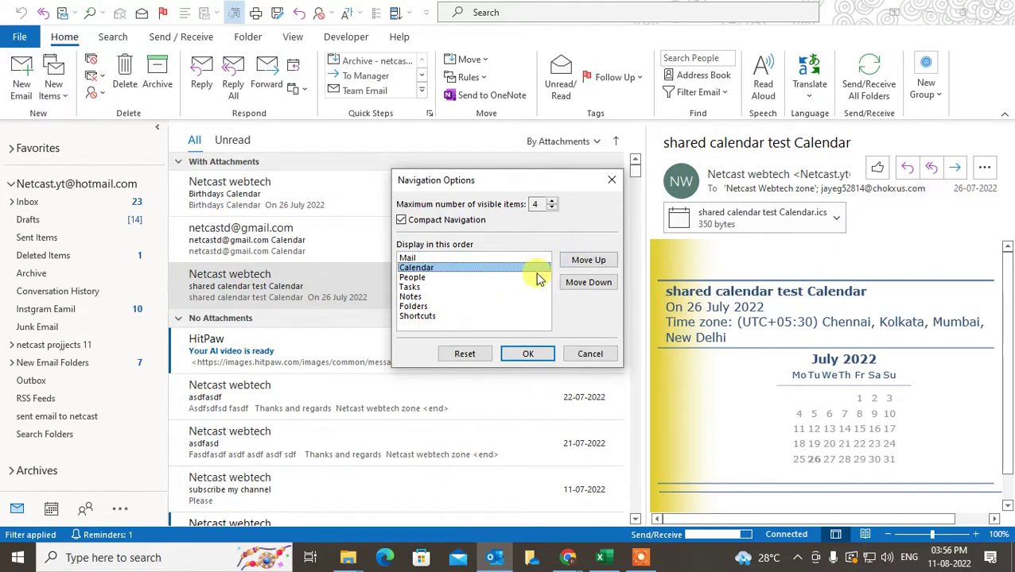
left_click(588, 283)
left_click(588, 283)
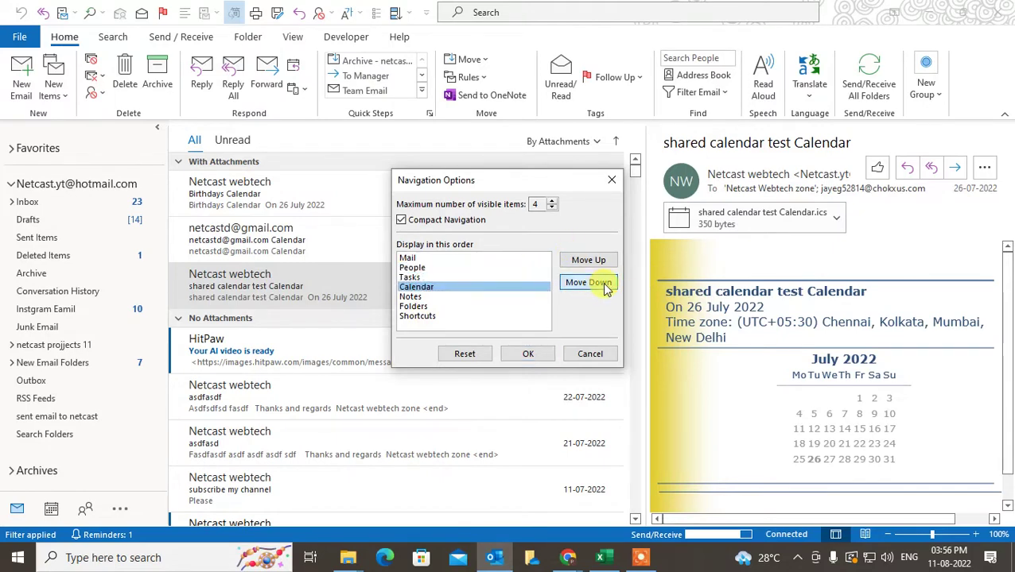
left_click(589, 283)
left_click(589, 283)
left_click(588, 283)
left_click(539, 360)
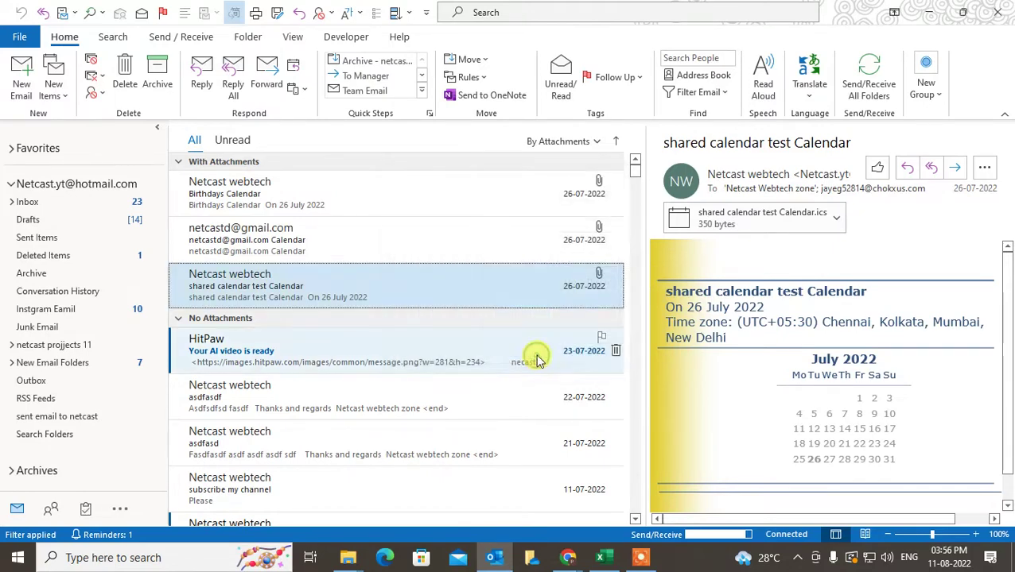
- Reopen Navigation Options and move Calendar back up to second, just below Mail
left_click(119, 510)
left_click(208, 410)
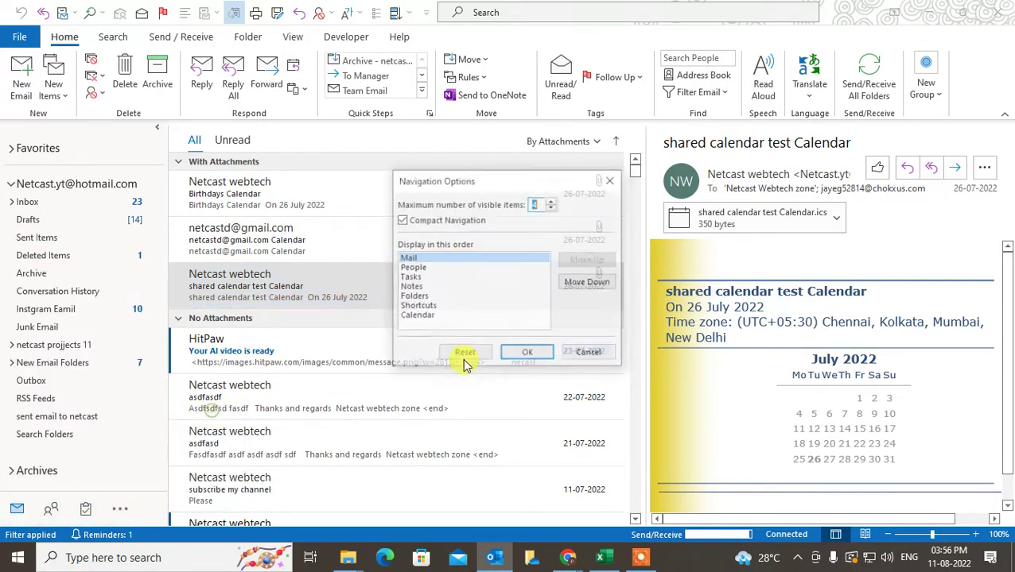
left_click(429, 315)
left_click(605, 263)
left_click(606, 263)
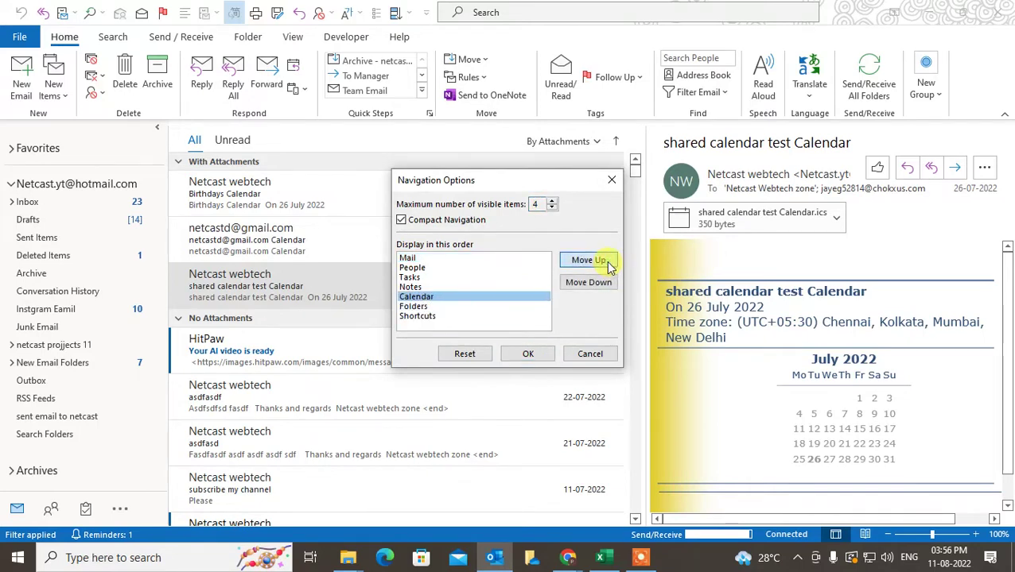
left_click(607, 263)
left_click(607, 264)
left_click(607, 266)
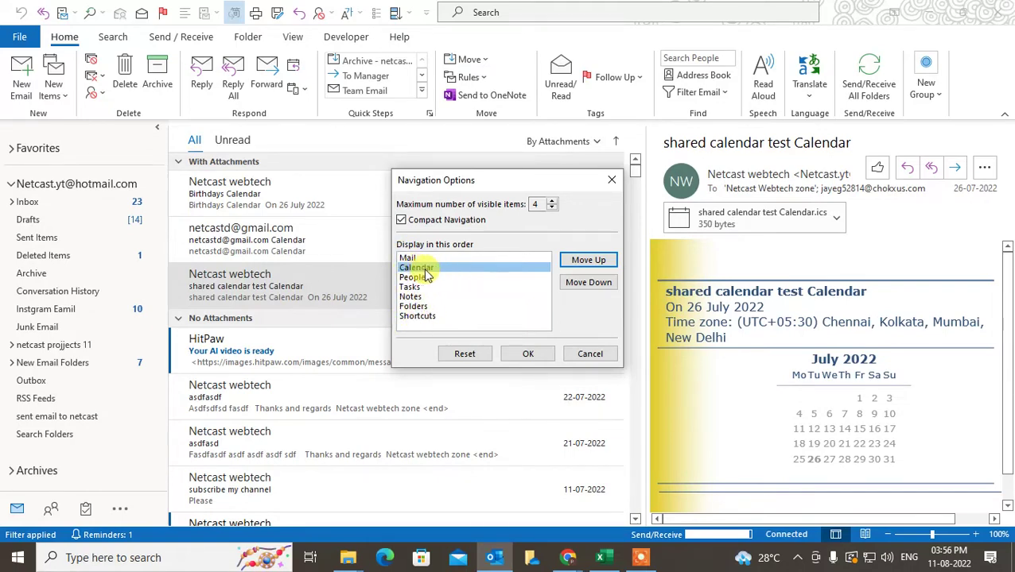
- Confirm Calendar's second position, then open and cancel Navigation Options without changes
left_click(518, 360)
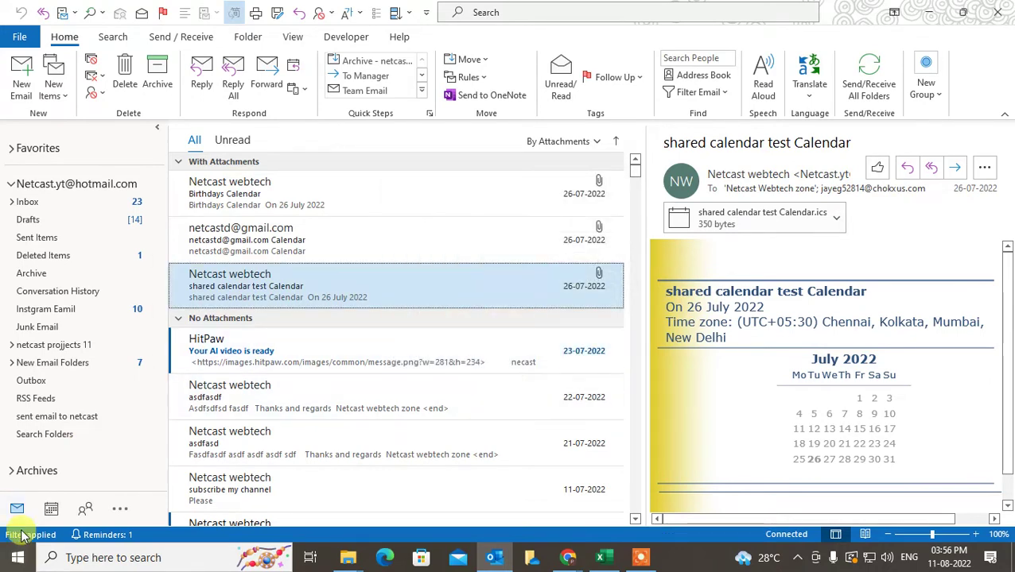
mouse_move(52, 511)
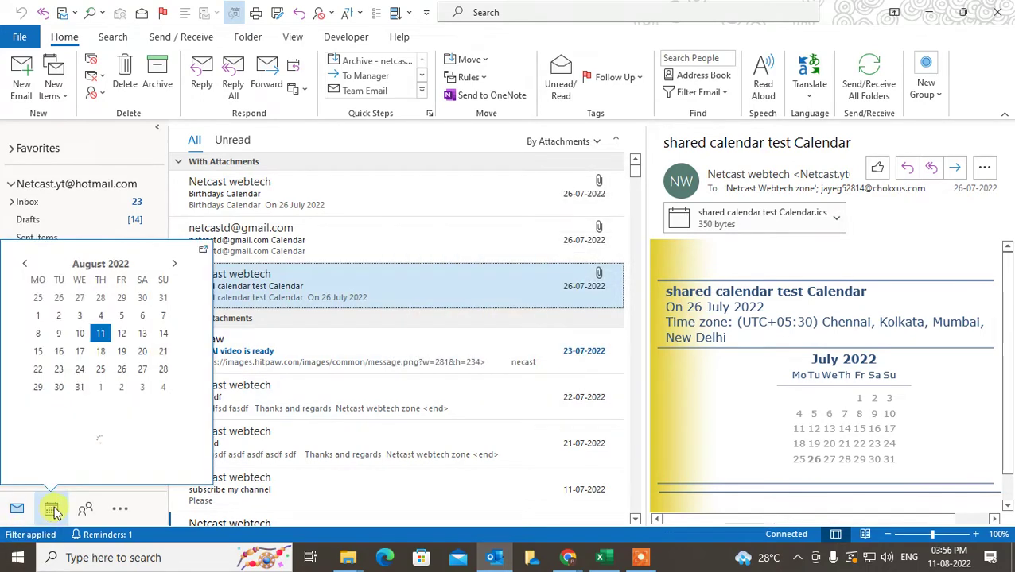
left_click(121, 509)
left_click(160, 420)
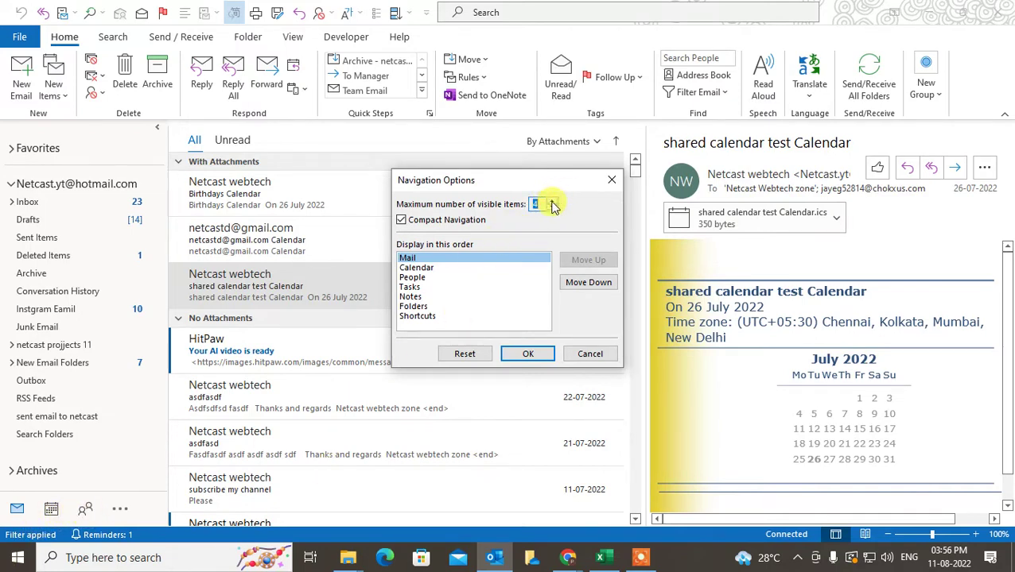
left_click(511, 359)
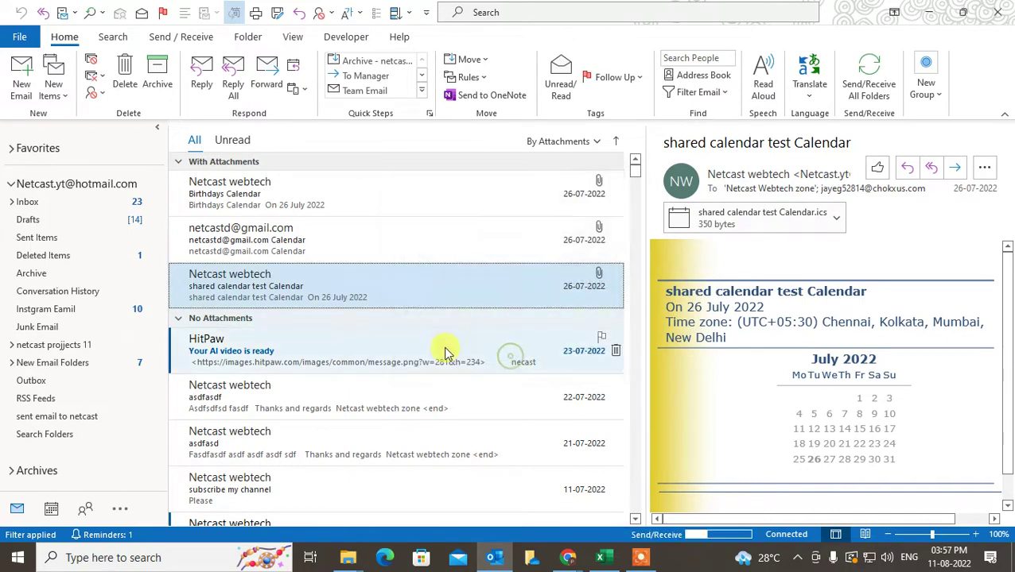
- Set navigation to 7 visible items with Compact Navigation turned off
left_click(123, 515)
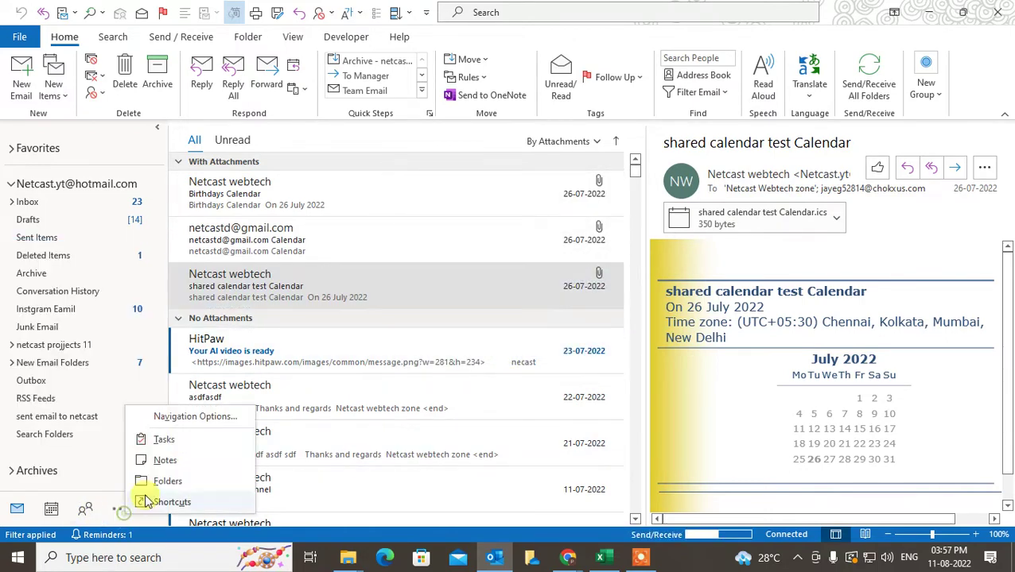
left_click(189, 420)
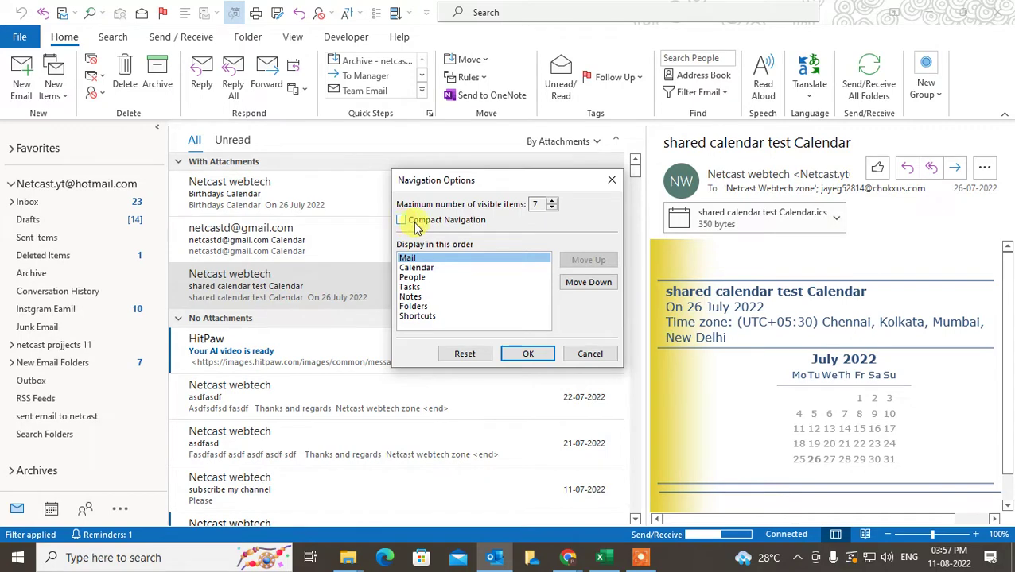
left_click(528, 354)
mouse_move(90, 511)
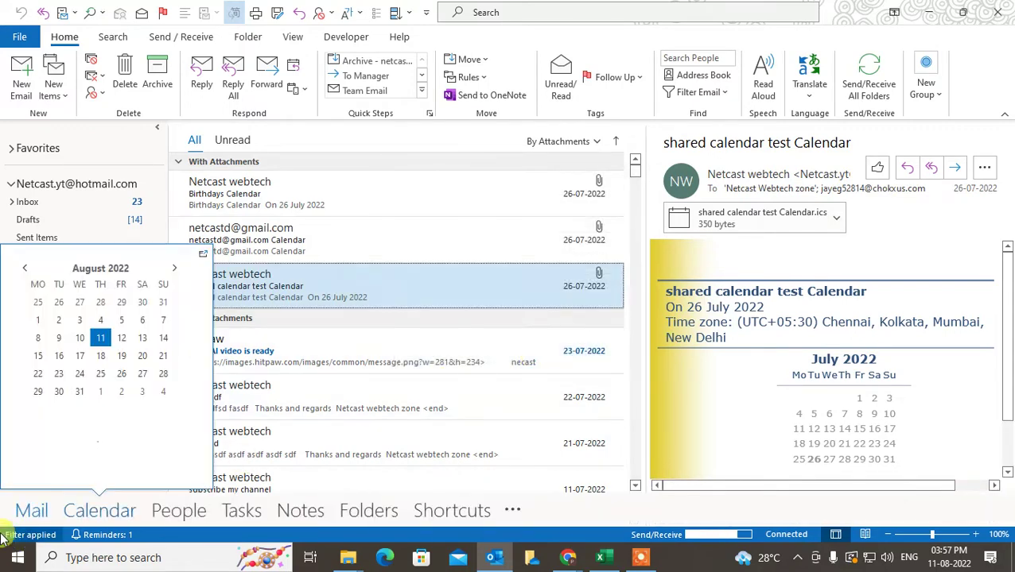
- Return the navigation bar to compact icons with 4 visible items
left_click(512, 510)
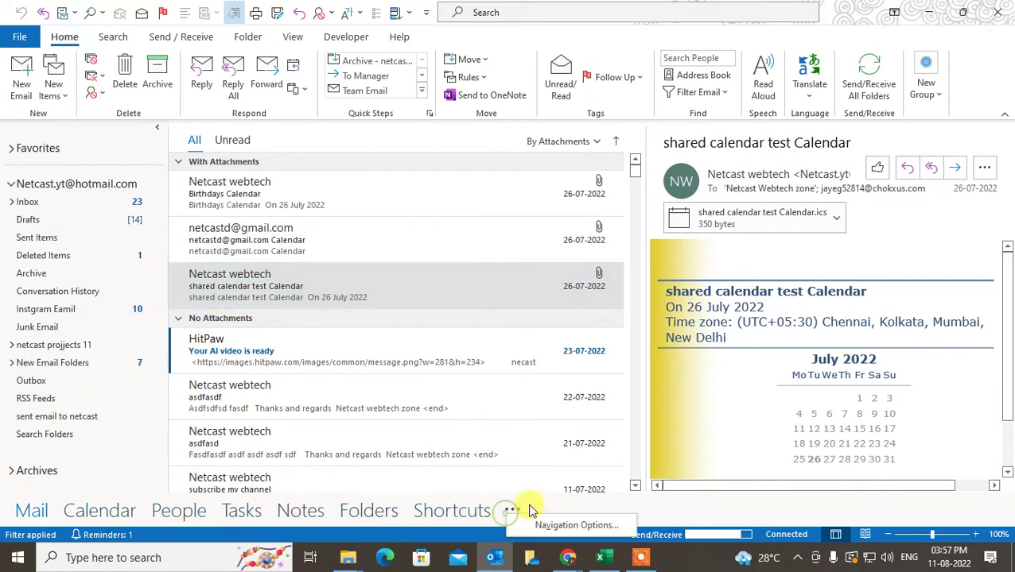
left_click(539, 526)
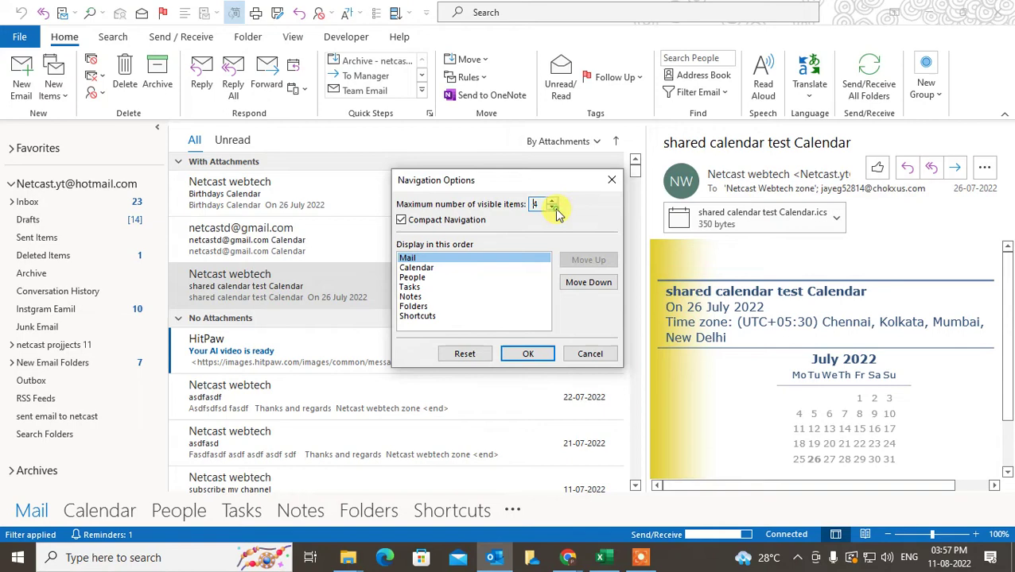
left_click(421, 267)
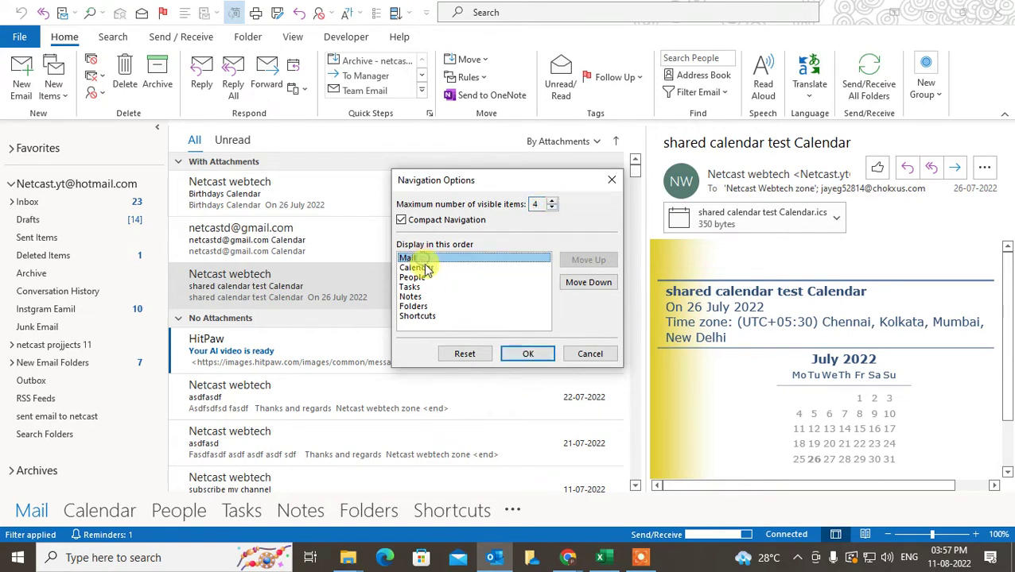
left_click(527, 354)
mouse_move(51, 515)
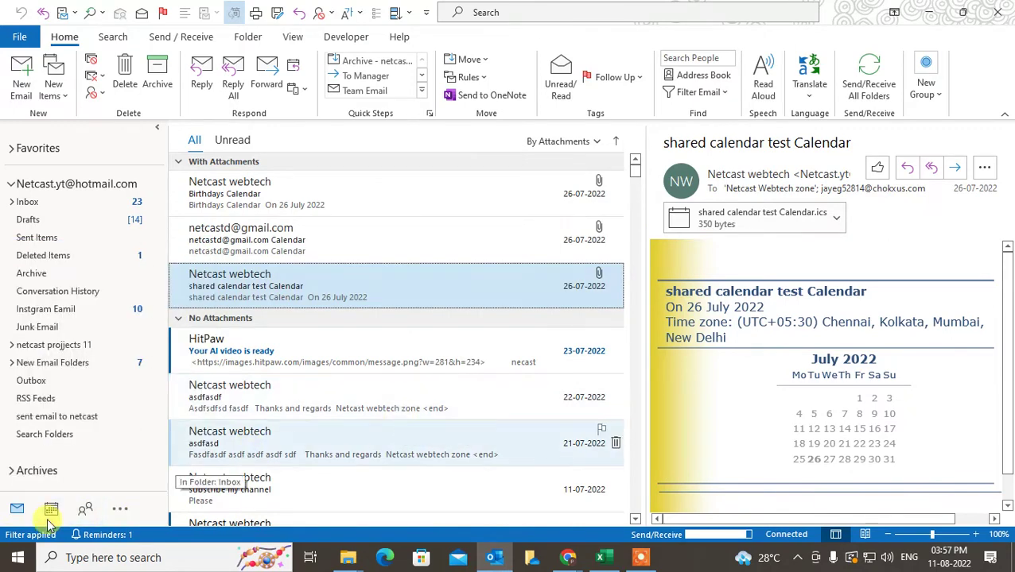
mouse_move(86, 509)
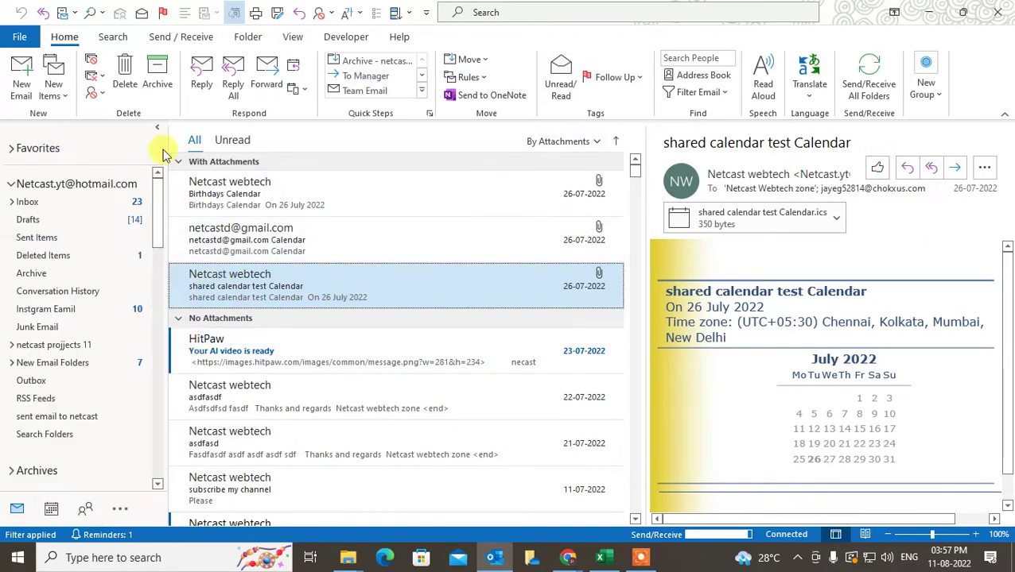
- Open the Inbox and show the To-Do Bar calendar, advancing it to October 2022
left_click(50, 202)
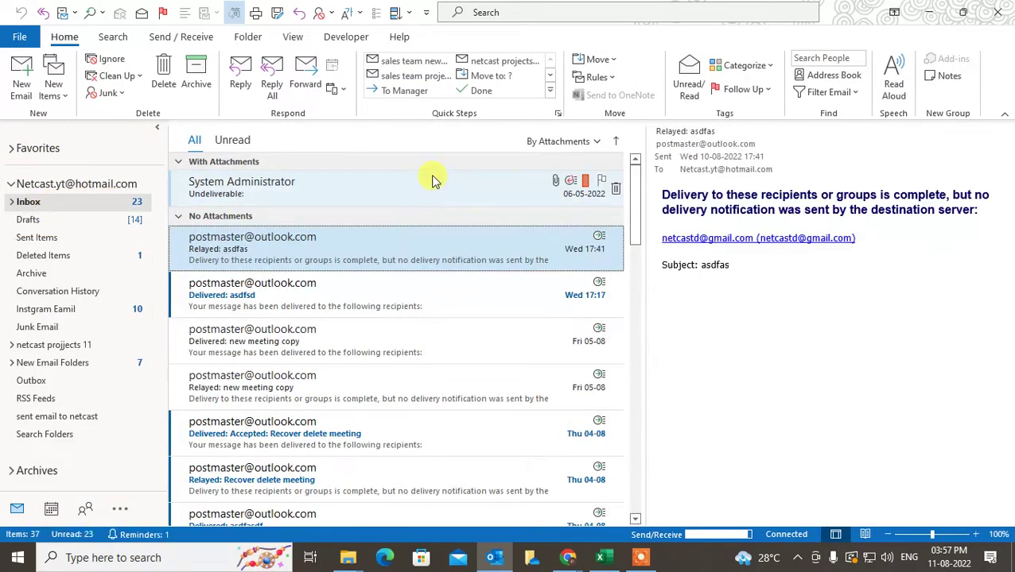
left_click(293, 38)
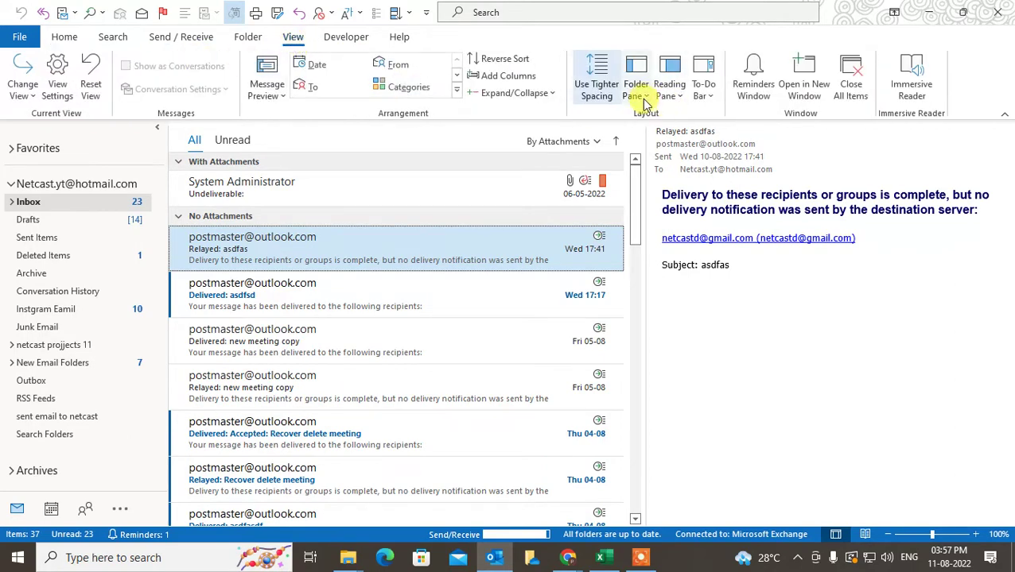
left_click(703, 91)
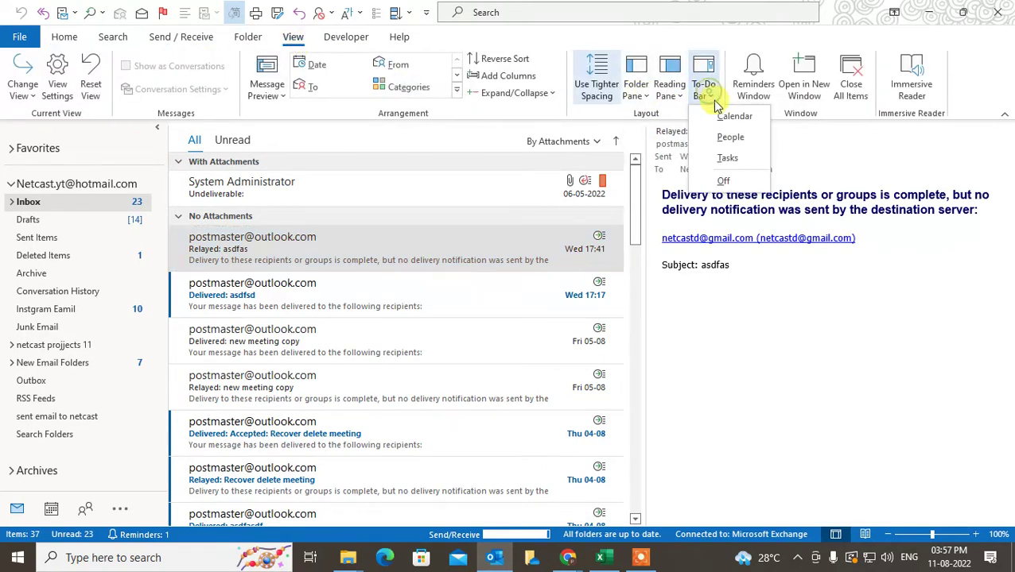
left_click(734, 116)
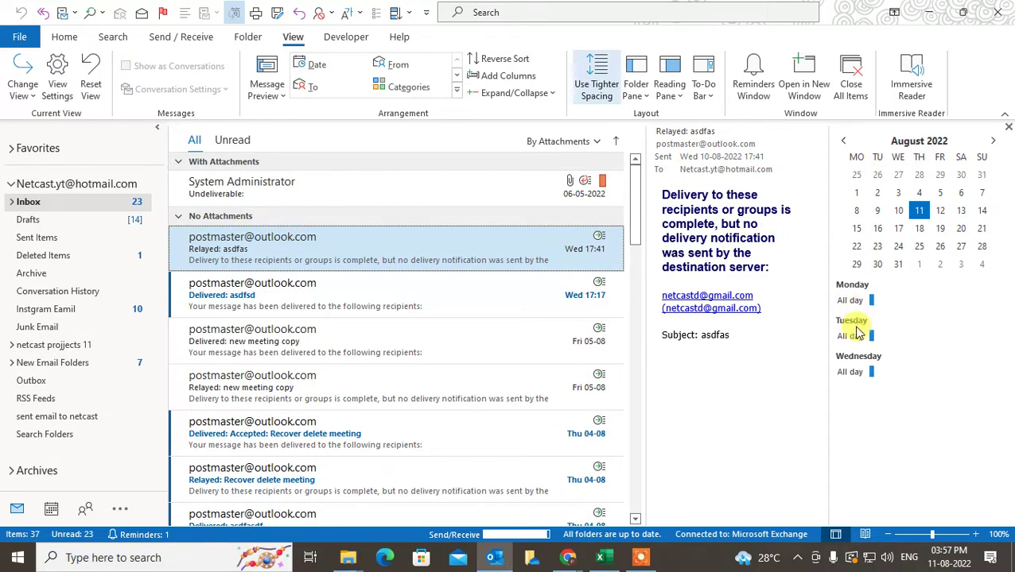
left_click(991, 141)
left_click(992, 141)
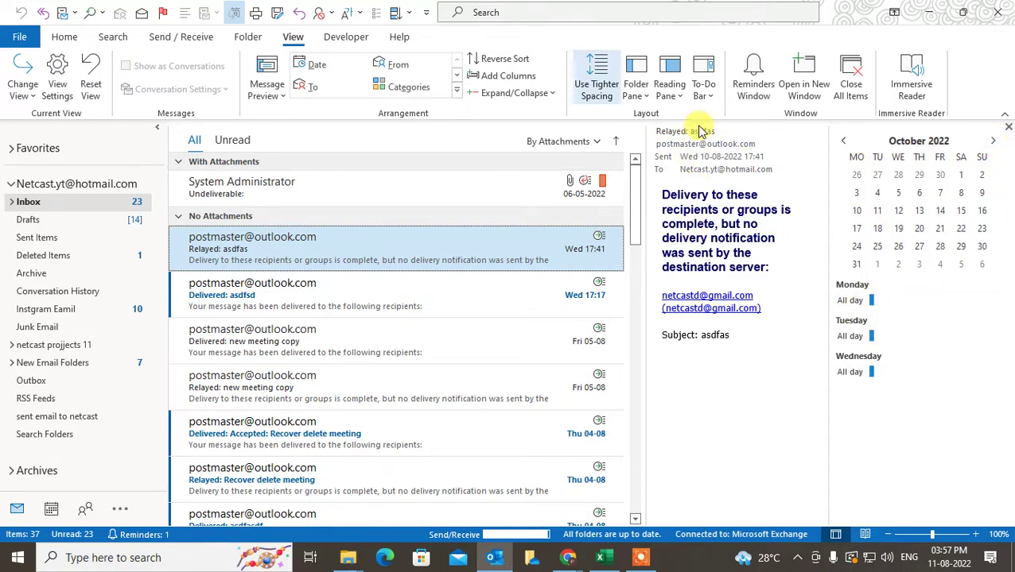
- Add Tasks to the To-Do Bar, close both panes, and switch to Calendar
left_click(703, 89)
left_click(760, 163)
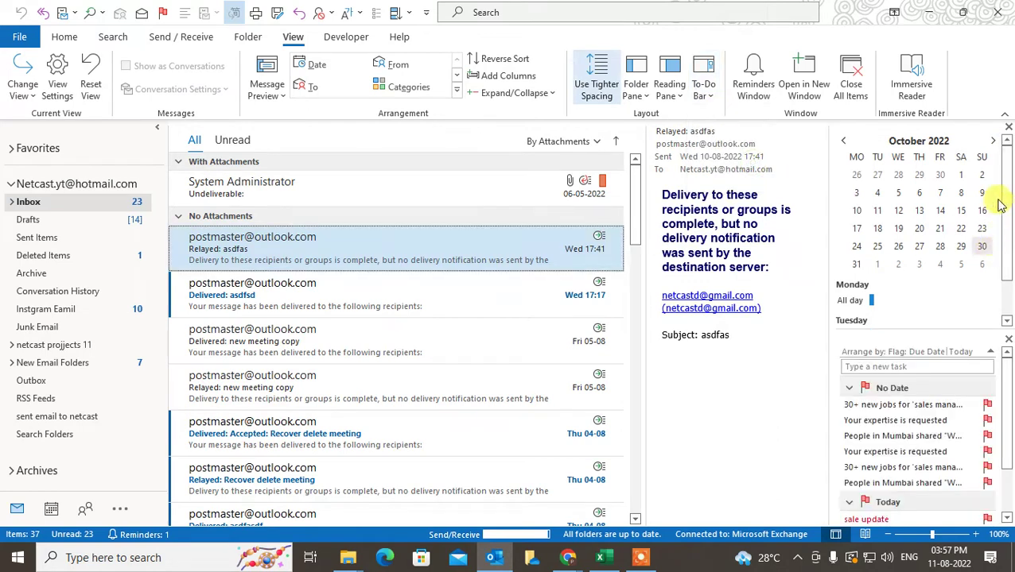
left_click(1007, 128)
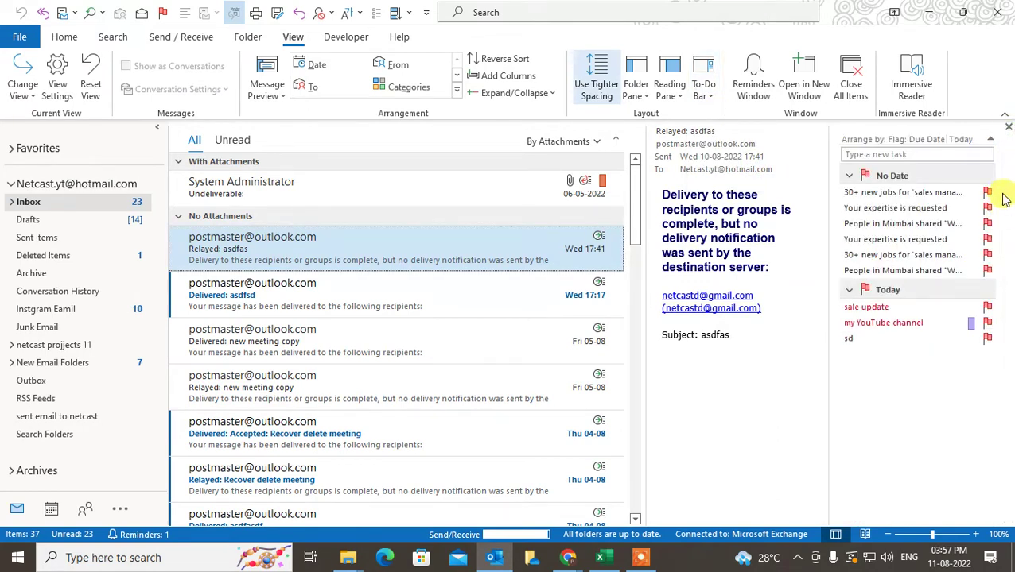
left_click(1007, 129)
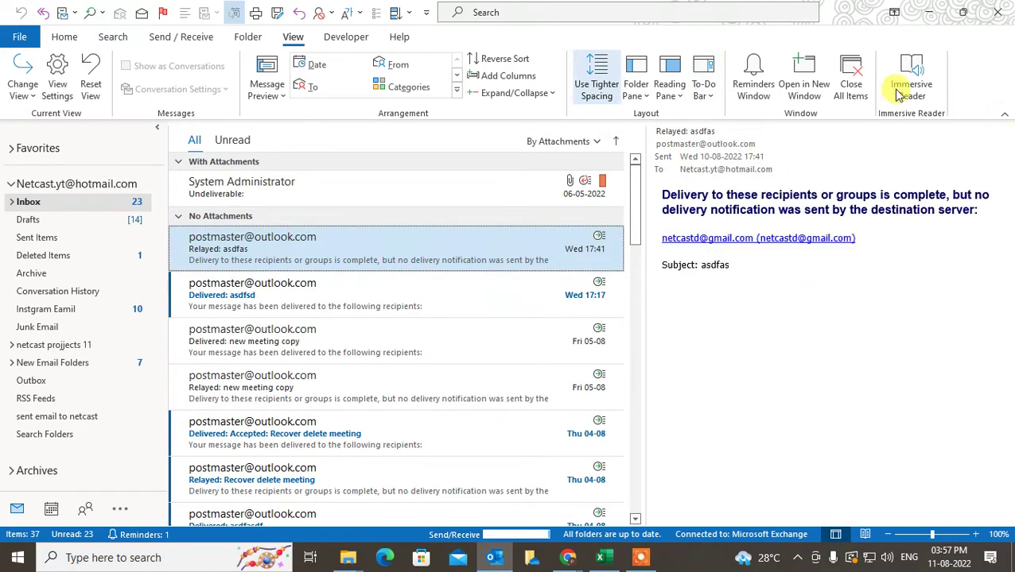
left_click(51, 511)
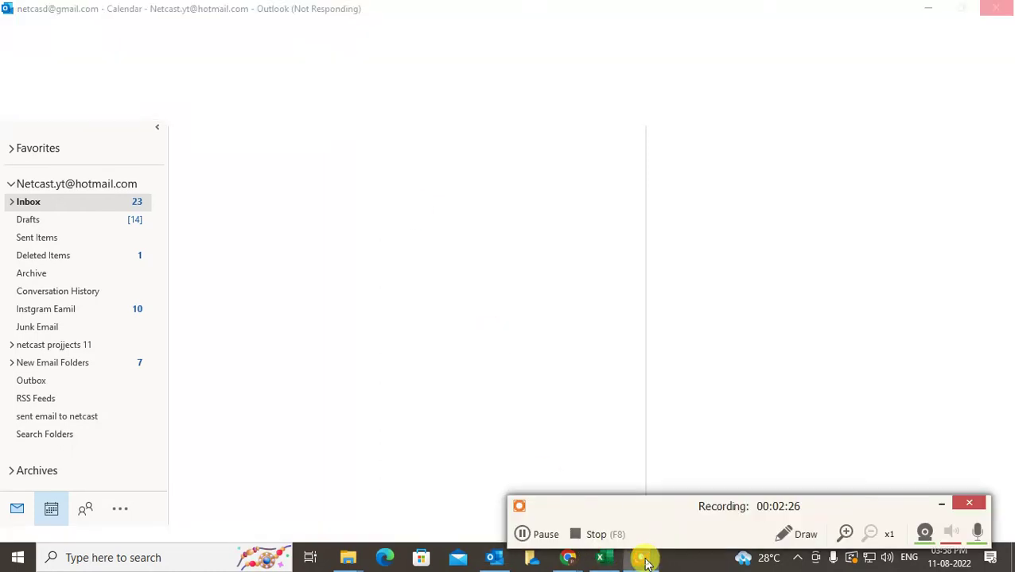
left_click(643, 559)
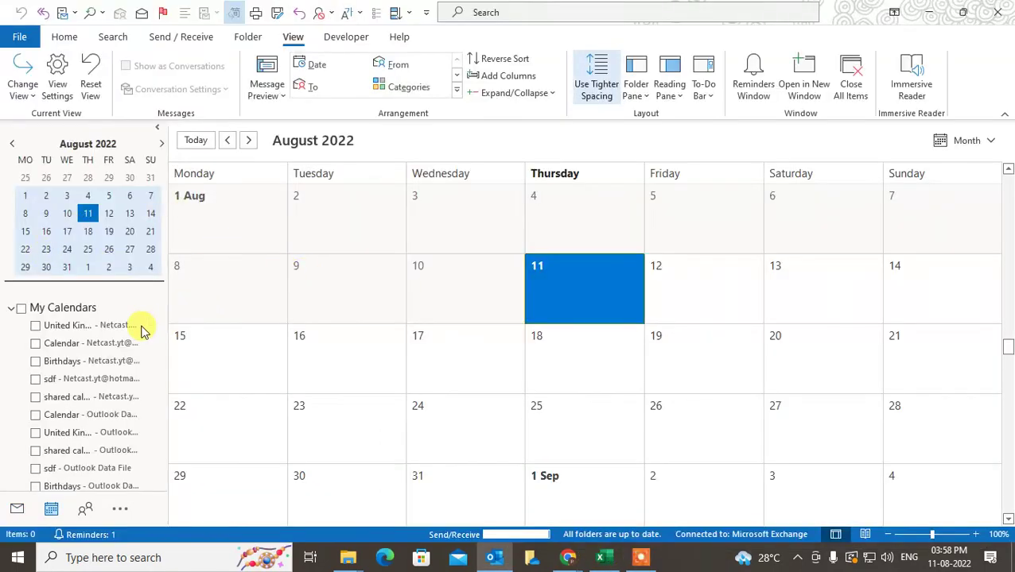
- Cycle the calendar through Week, Work Week, Day (11 August), Work Week and Week, ending on Month
key("ctrl+e")
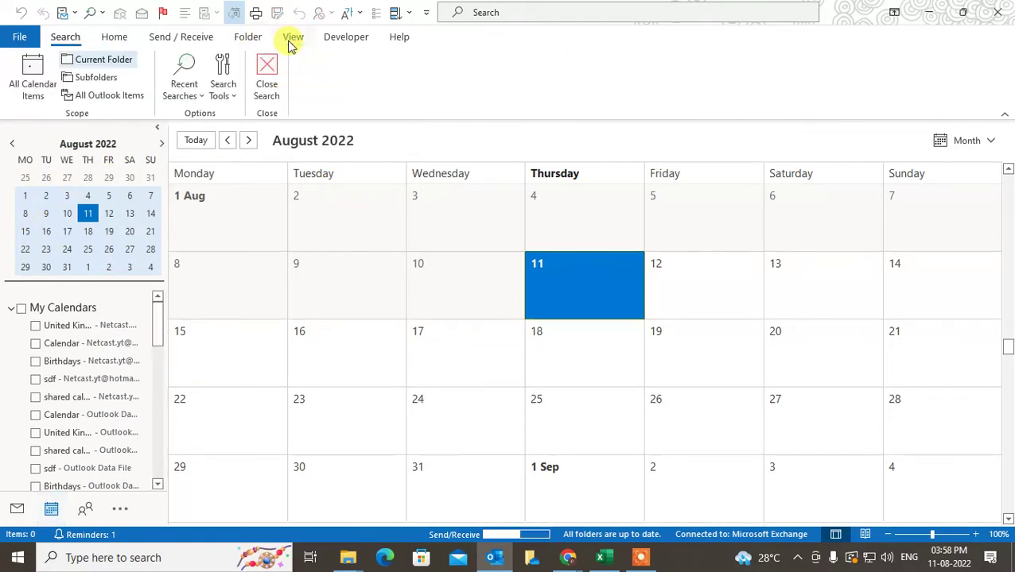
left_click(291, 40)
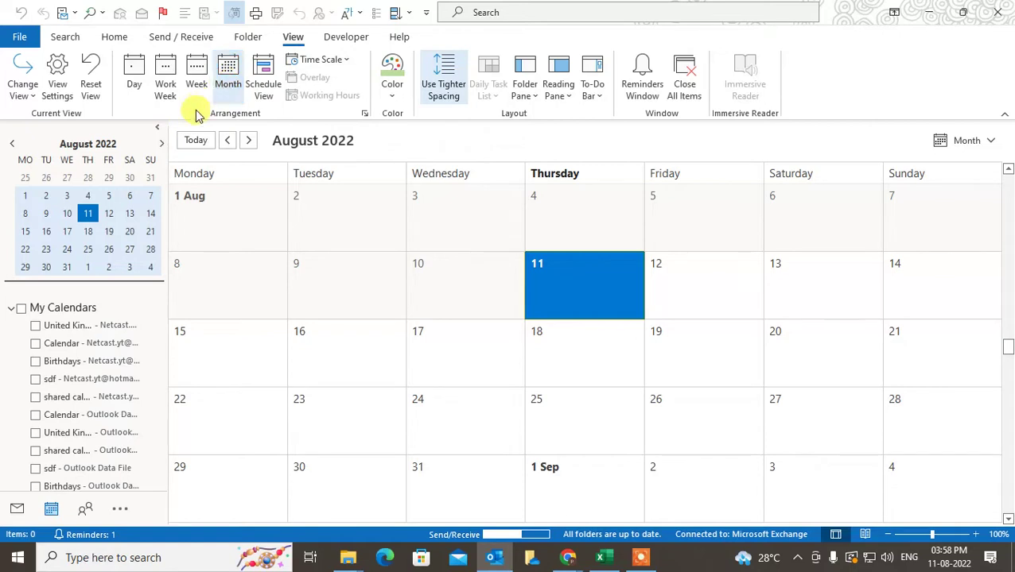
left_click(196, 83)
left_click(164, 86)
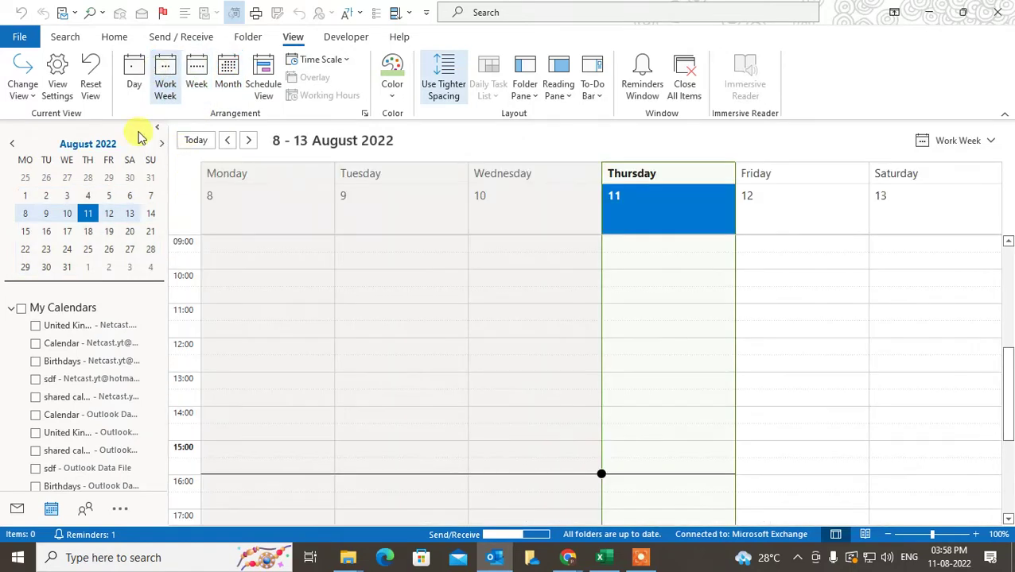
left_click(133, 84)
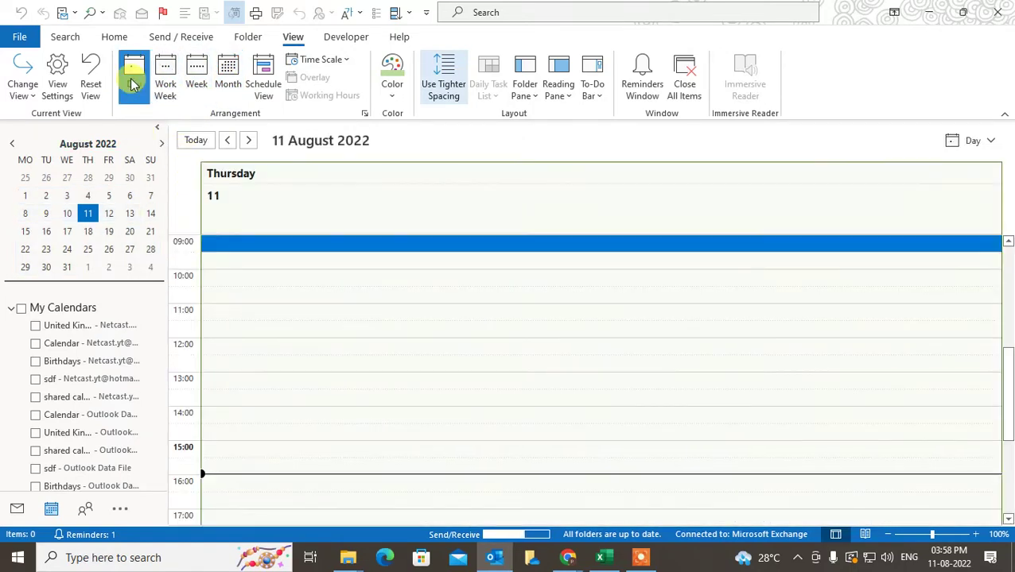
left_click(164, 77)
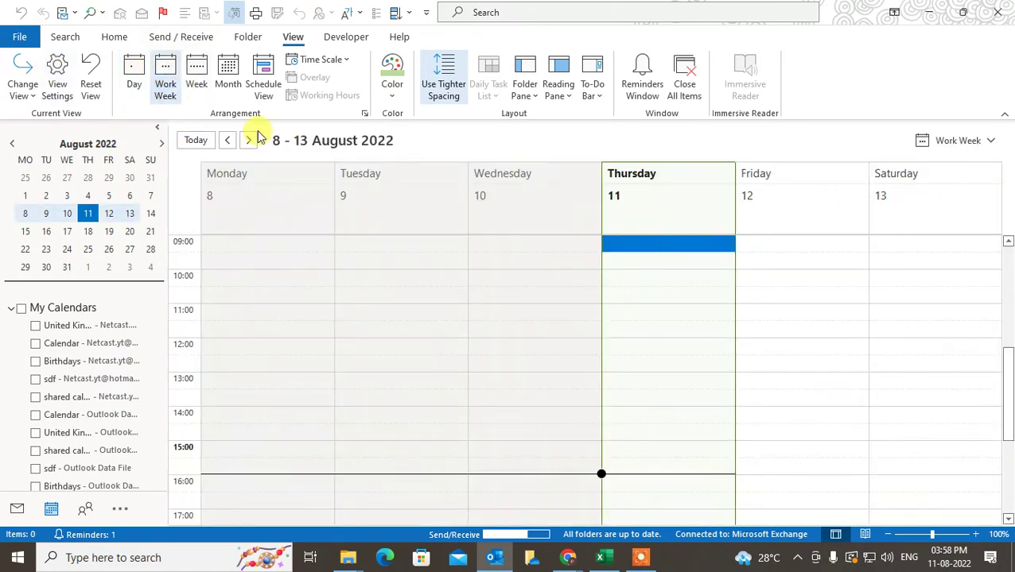
left_click(186, 84)
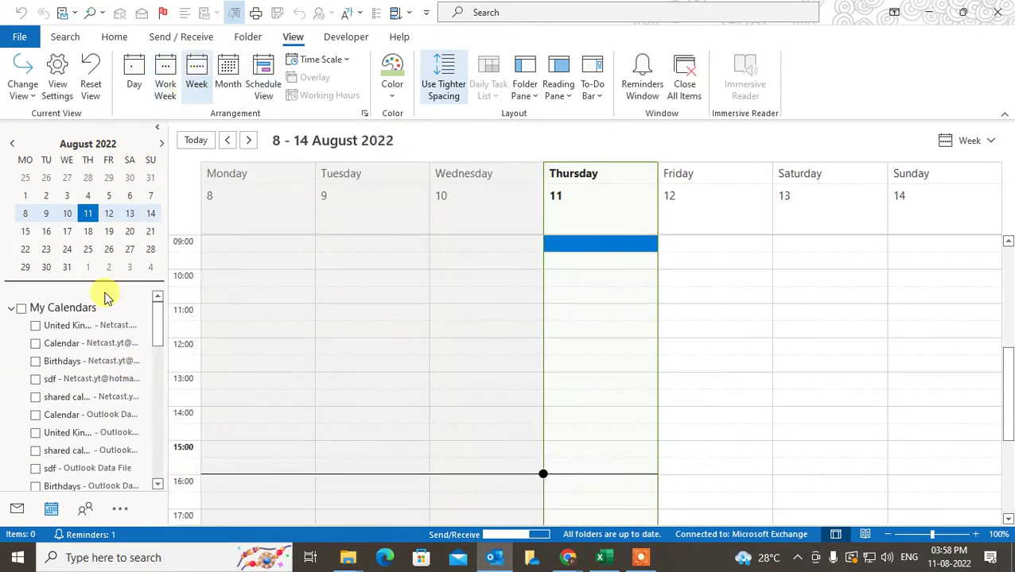
left_click(223, 86)
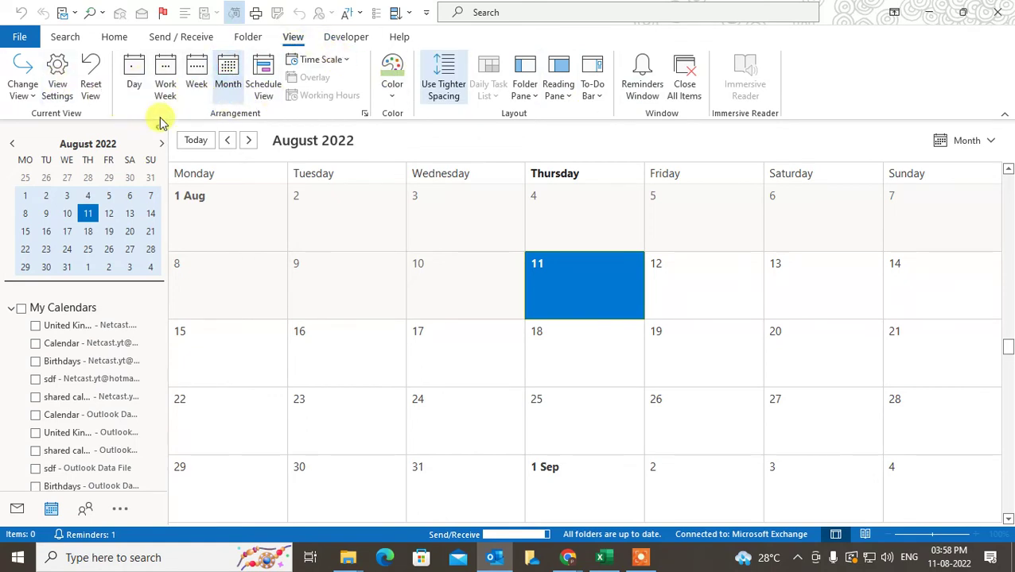
- Try the List view and dismiss the cannot-display-view error
left_click(20, 93)
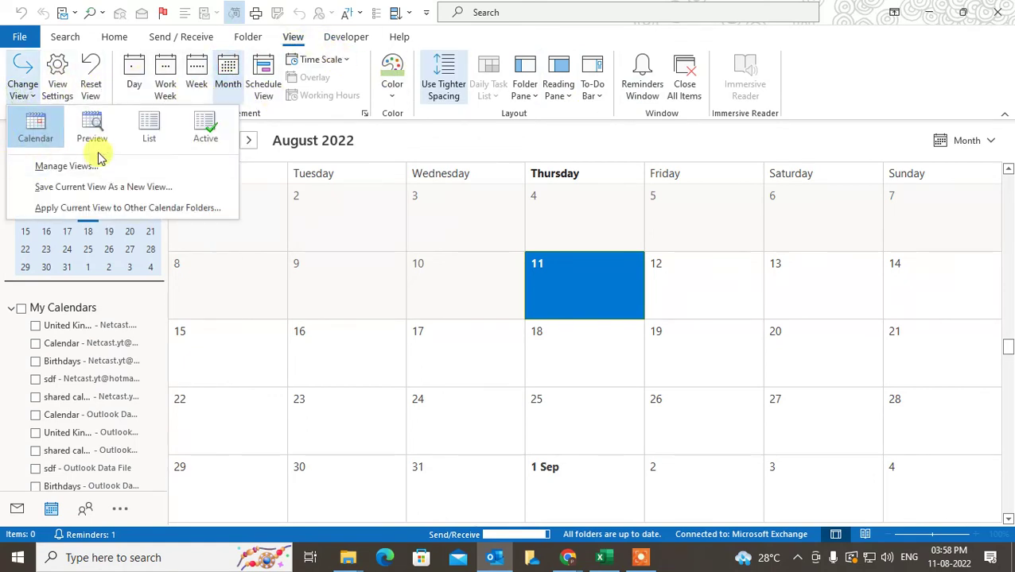
left_click(147, 136)
left_click(515, 320)
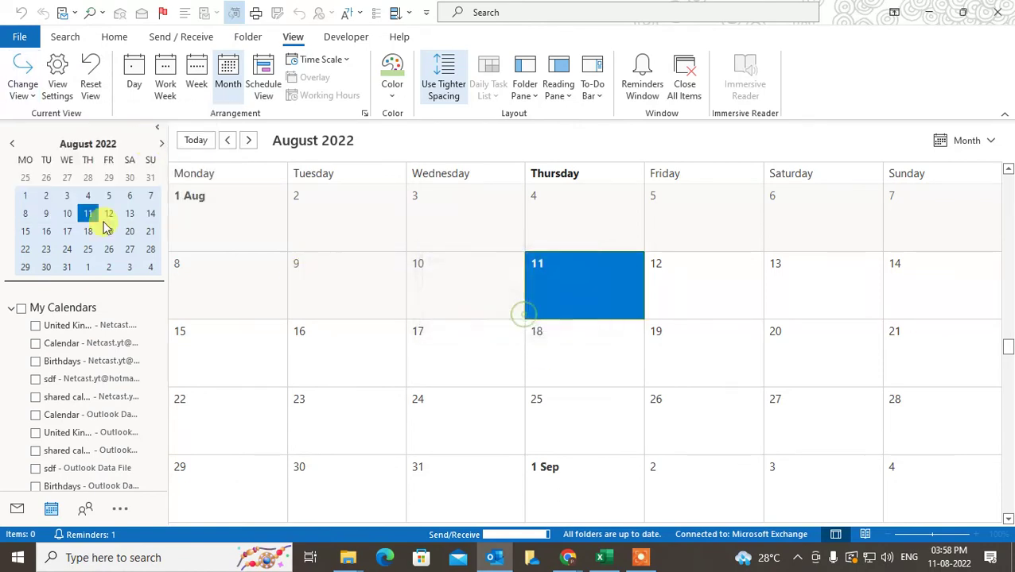
- Restore the normal Calendar view, scroll up through months, and minimise Outlook to the desktop
left_click(22, 89)
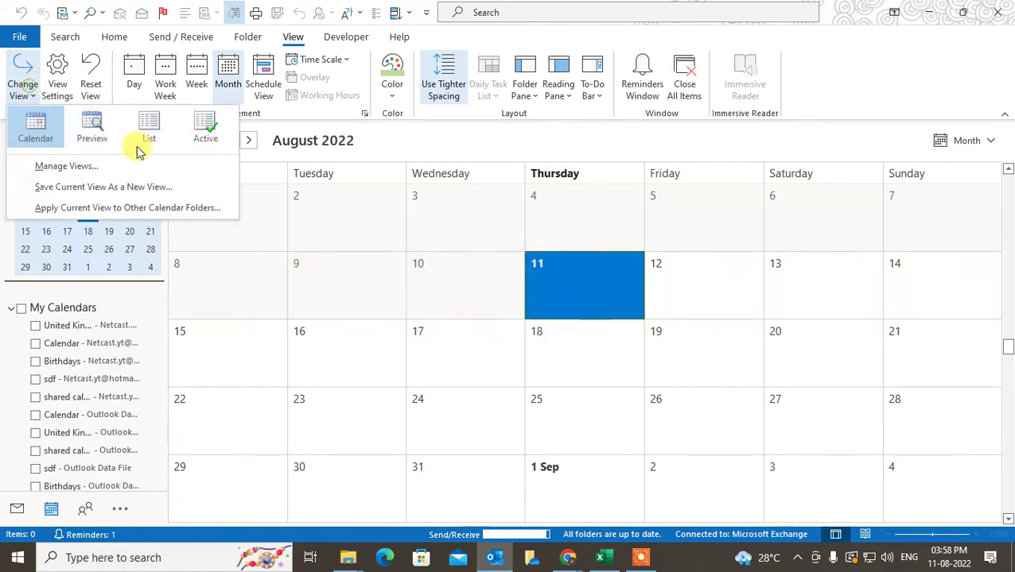
left_click(35, 128)
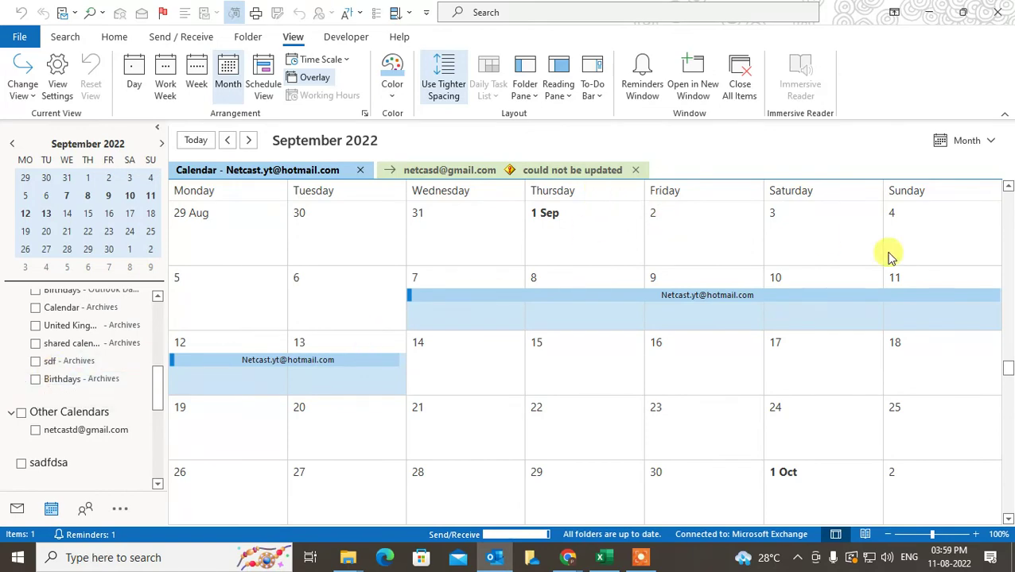
scroll(793, 324, "up", 5)
scroll(792, 323, "up", 4)
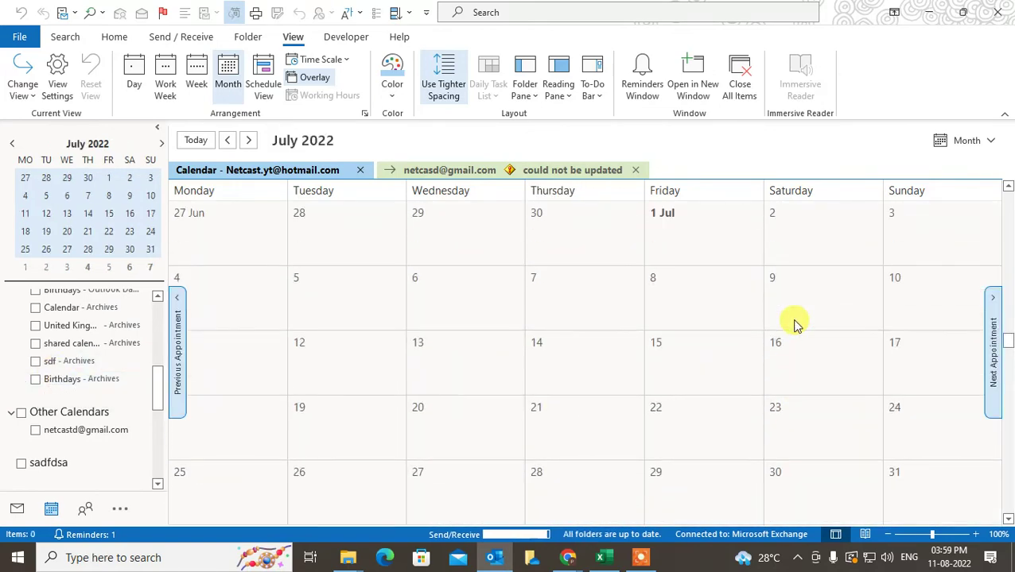
key("super+d")
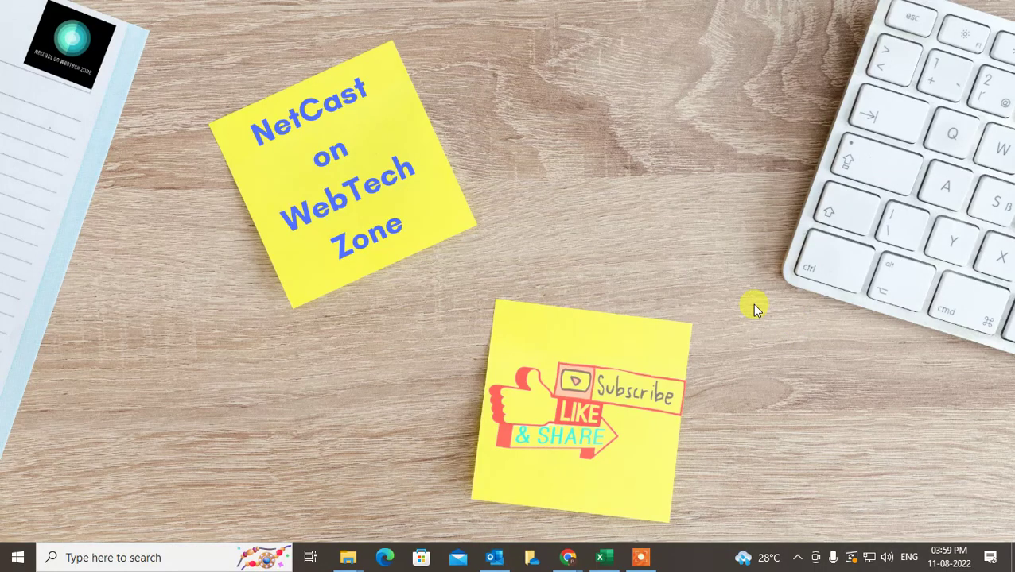